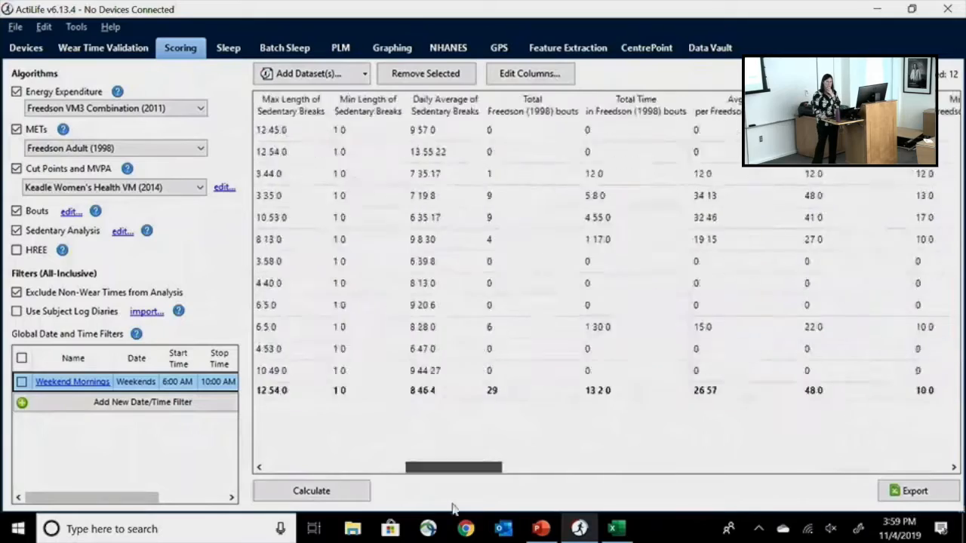
# - Look through the scoring results columns, from the data set names to the MVPA bout and activity intensity values
pyautogui.moveTo(302, 469); pyautogui.dragTo(276, 446)
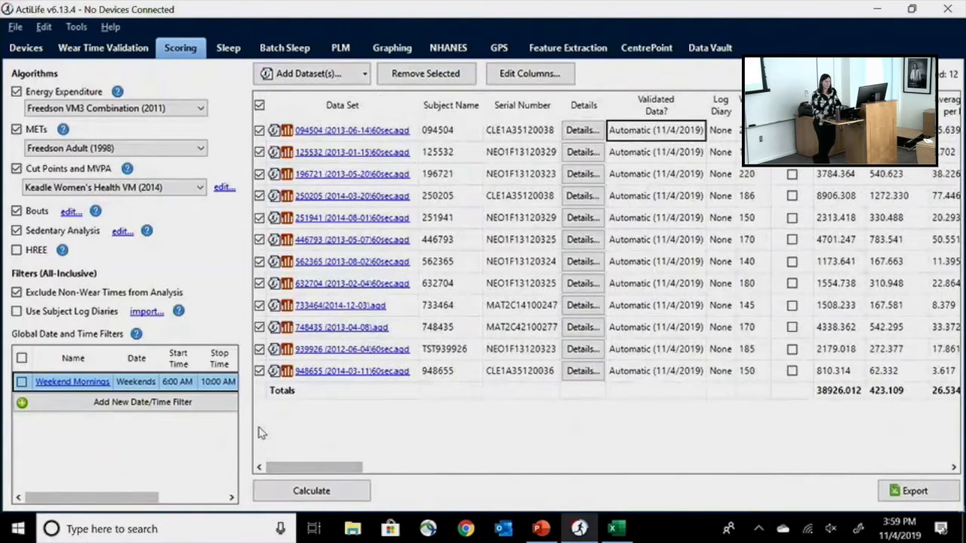
pyautogui.moveTo(324, 469); pyautogui.dragTo(631, 470)
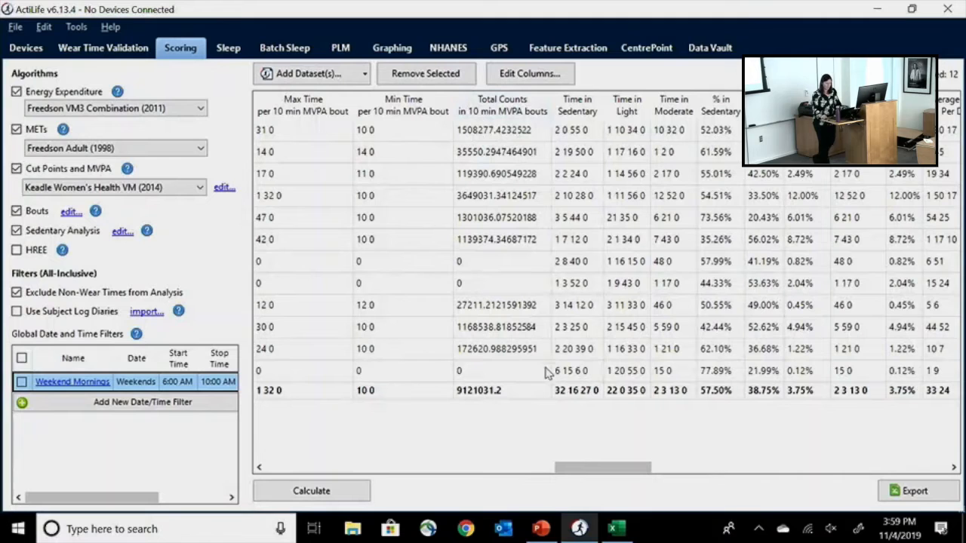
pyautogui.moveTo(588, 464); pyautogui.dragTo(265, 467)
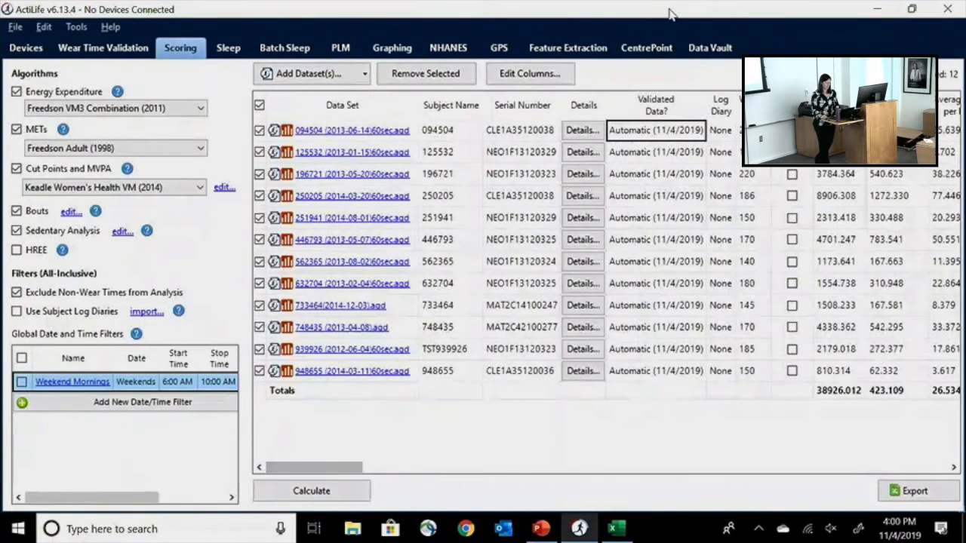
# - Switch to the PowerPoint presentation and show the Data Scoring Columns slide
pyautogui.hotkey('alt', 'Tab')
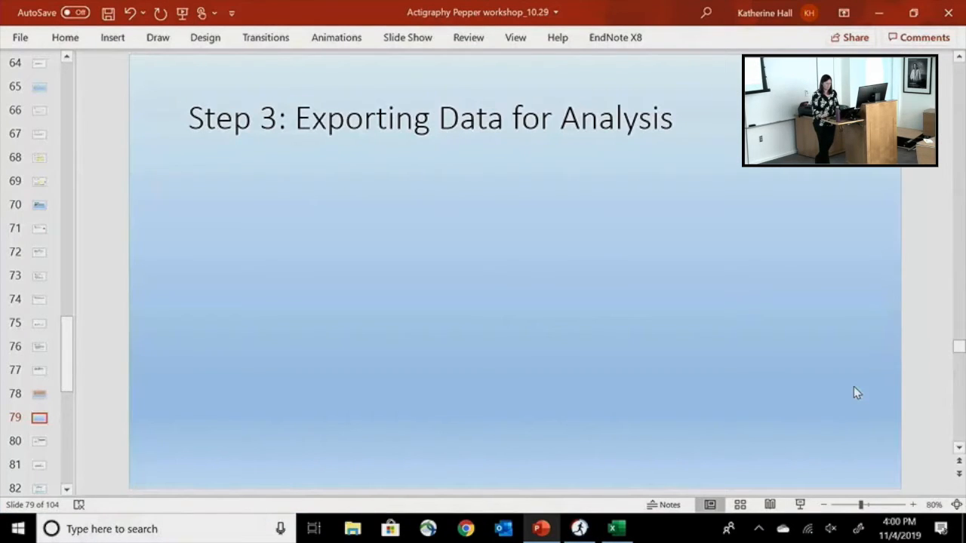
pyautogui.scroll(-1, 853, 386)
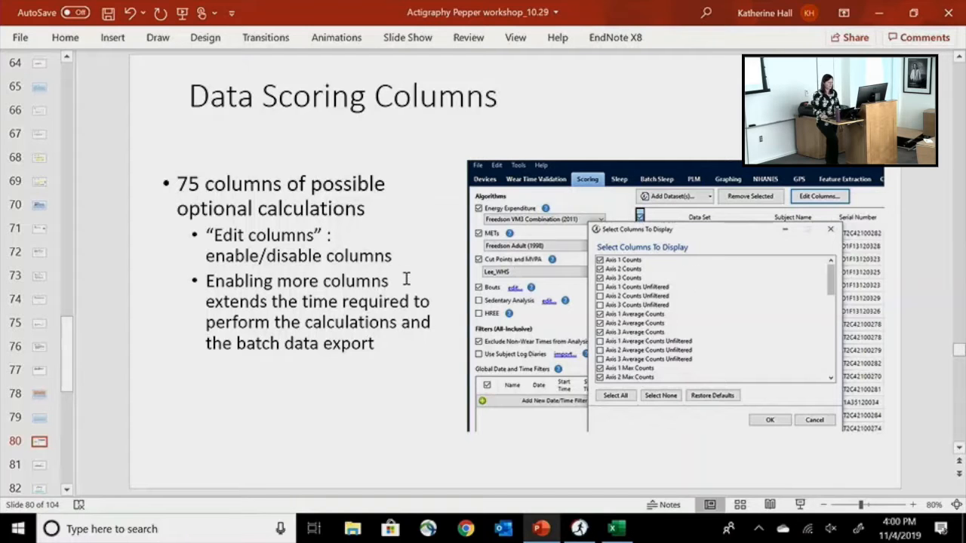
pyautogui.hotkey('alt', 'Tab')
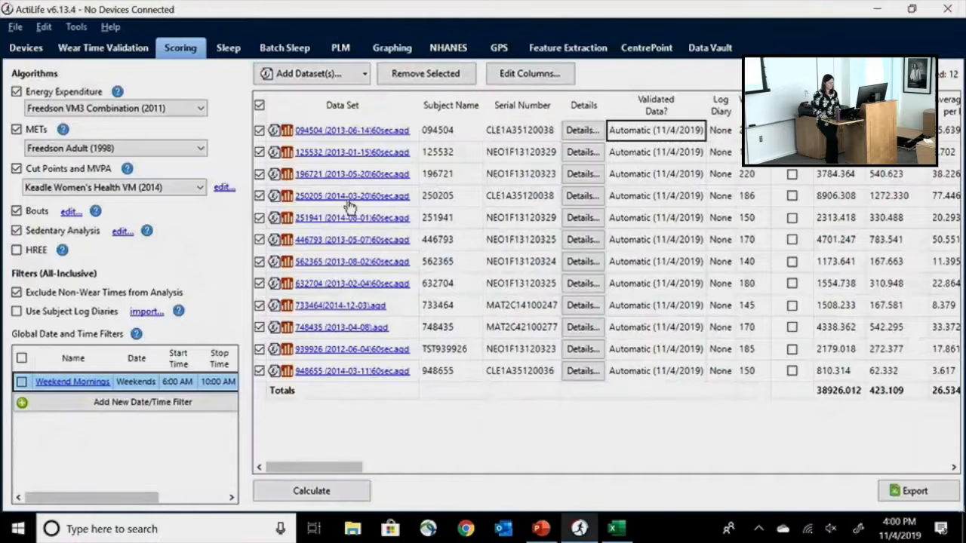
pyautogui.click(87, 28)
pyautogui.hotkey('alt', 'Tab')
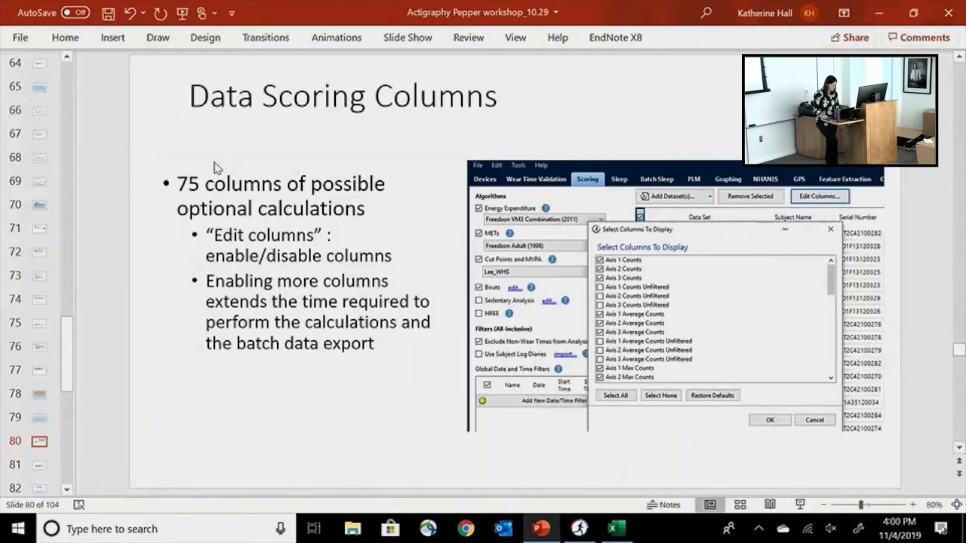
# - Switch to ActiLife and examine the list of columns available for display in the scoring results, closing it without changes
pyautogui.hotkey('alt', 'Tab')
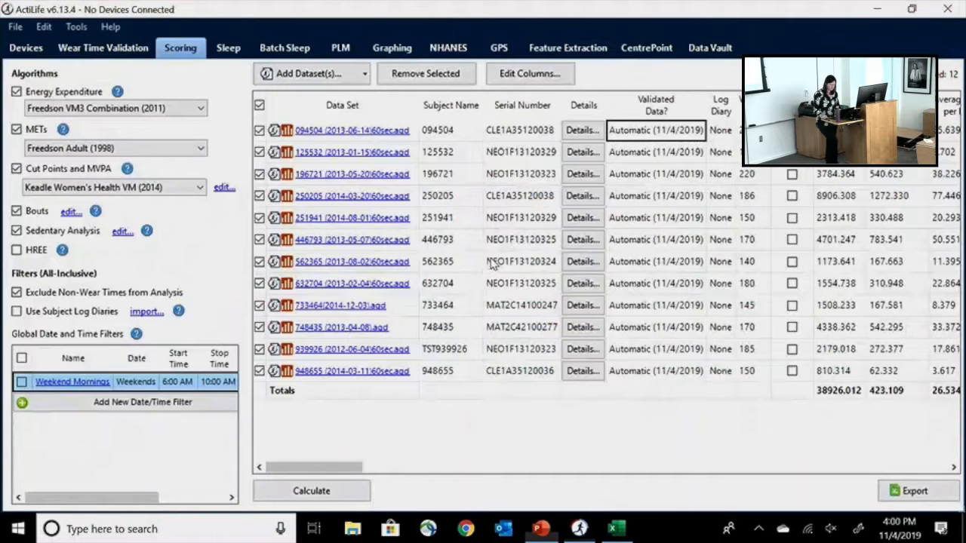
pyautogui.click(535, 75)
pyautogui.click(657, 107)
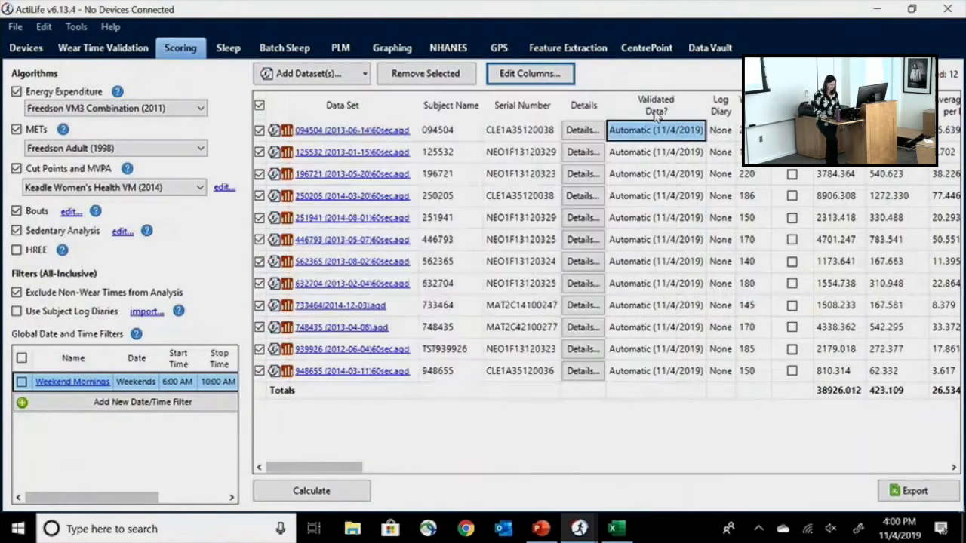
pyautogui.click(519, 83)
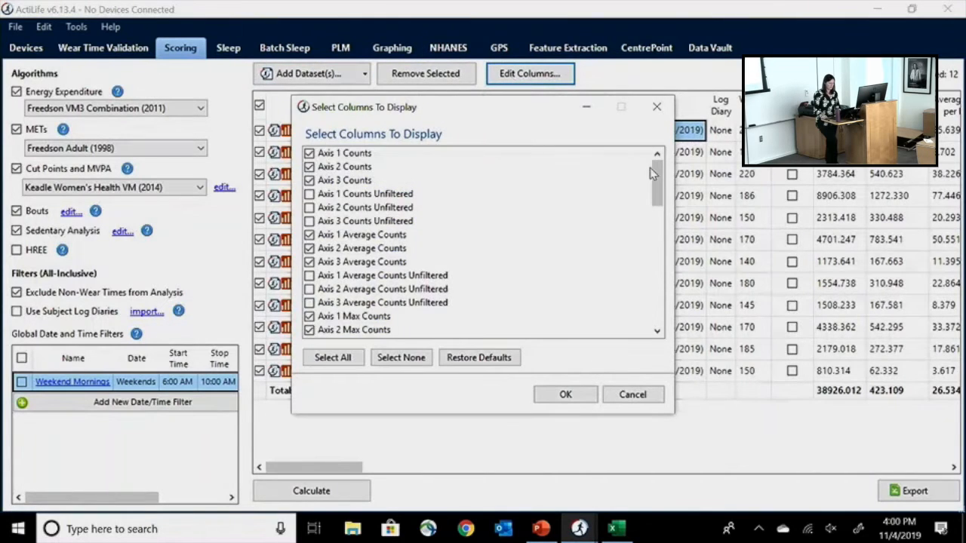
pyautogui.moveTo(652, 172); pyautogui.dragTo(658, 309)
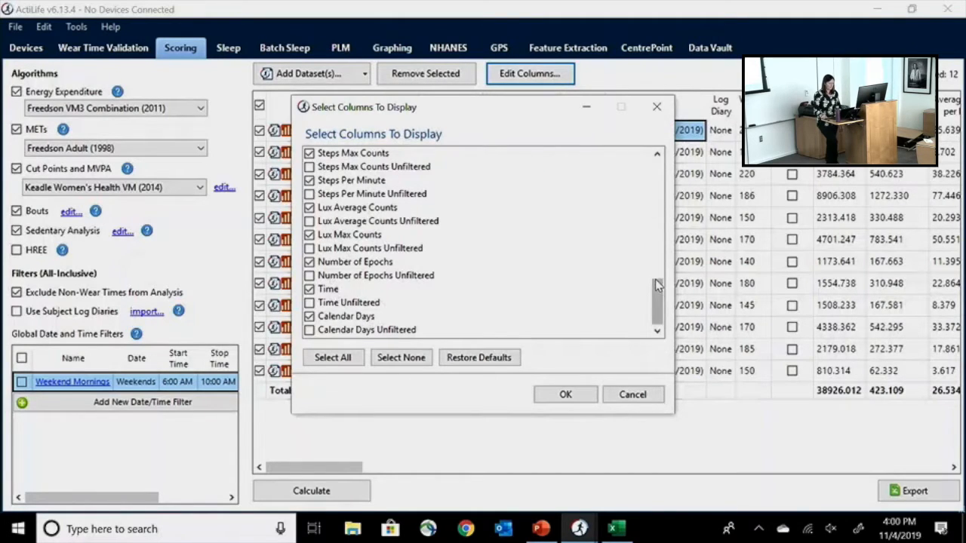
pyautogui.moveTo(655, 289); pyautogui.dragTo(674, 141)
pyautogui.moveTo(658, 197); pyautogui.dragTo(658, 280)
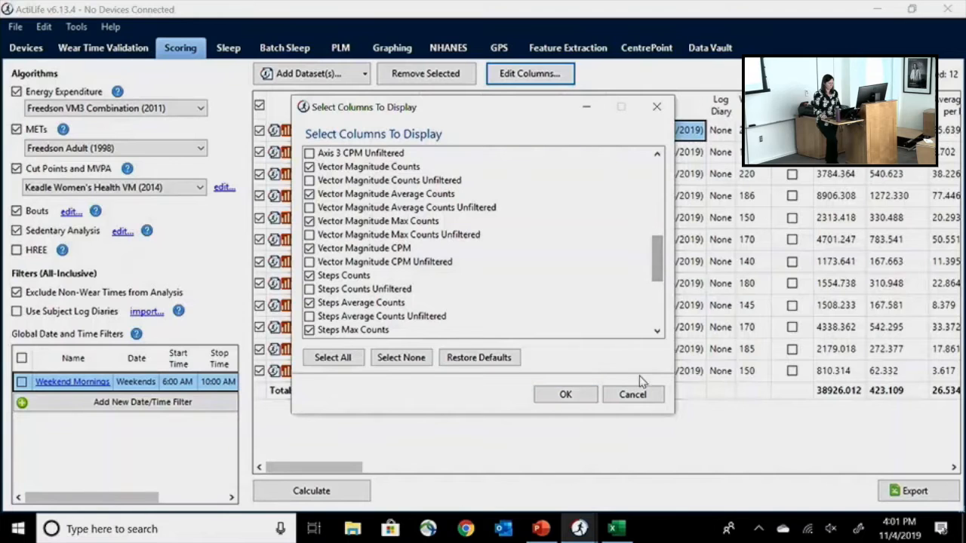
pyautogui.click(643, 400)
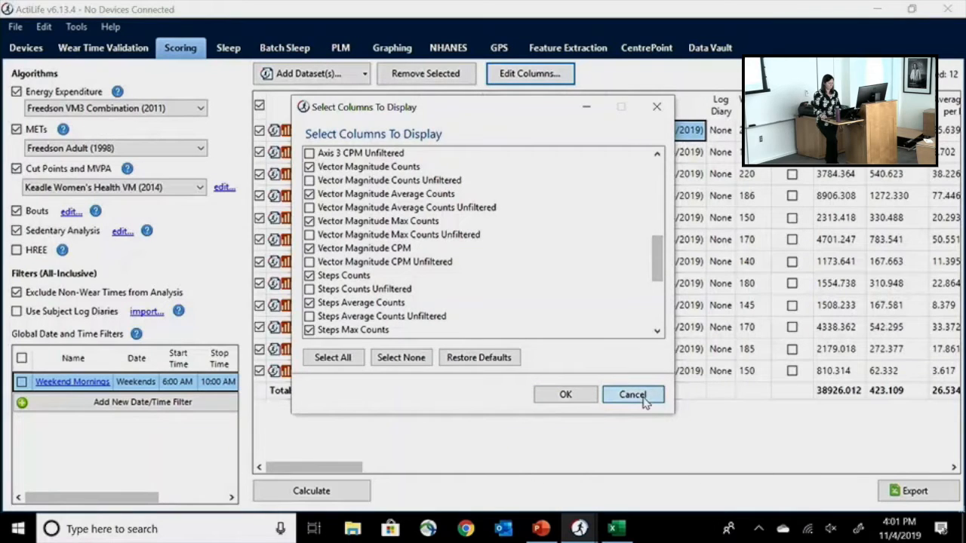
# - Switch back to PowerPoint and show the Batch Exporting slide
pyautogui.hotkey('alt', 'Tab')
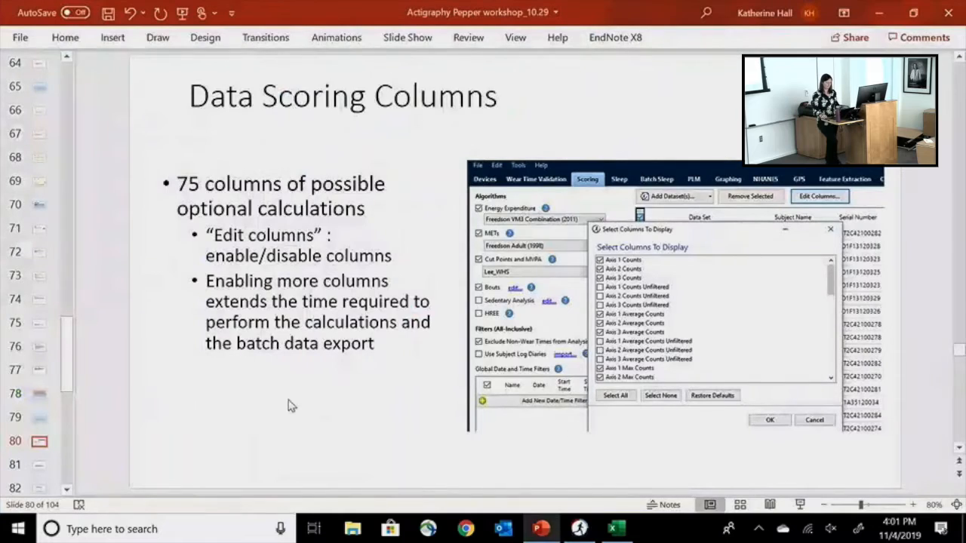
pyautogui.click(301, 439)
pyautogui.click(498, 463)
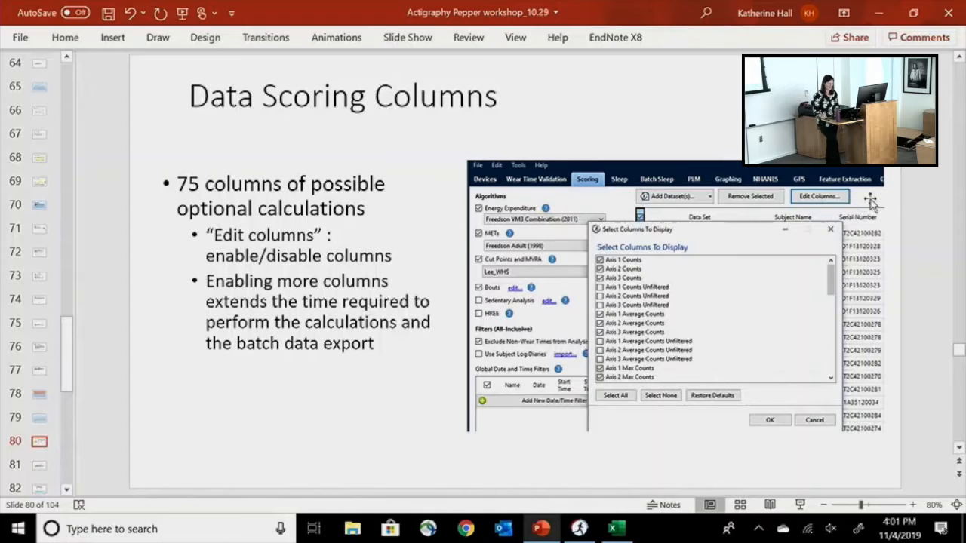
pyautogui.press('pagedown')
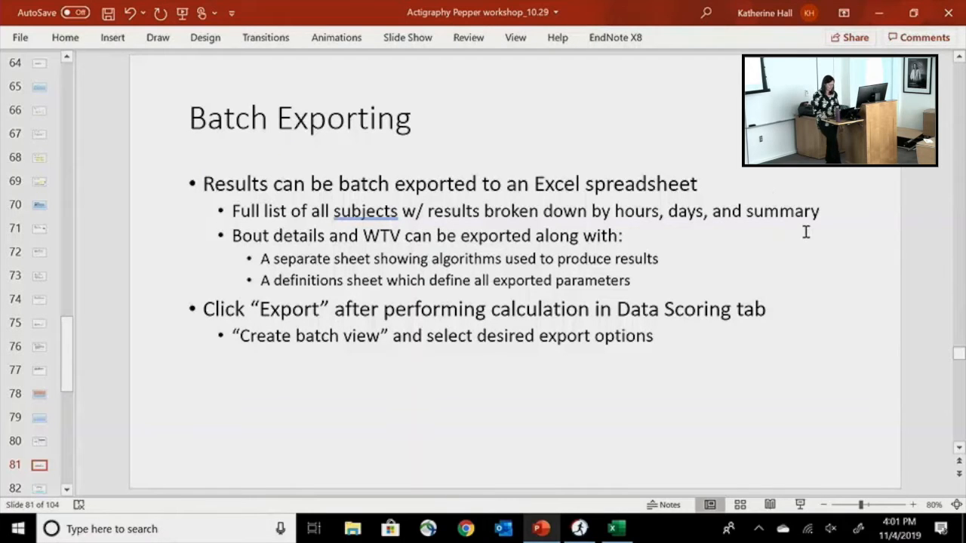
# - Switch to ActiLife, recalculate the scores for all checked data sets and open the data scoring export options
pyautogui.hotkey('alt', 'Tab')
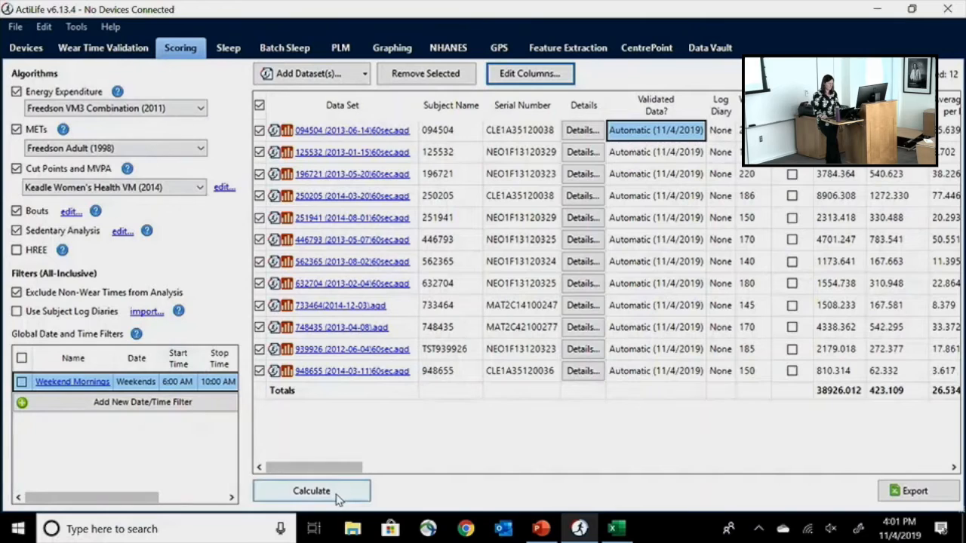
pyautogui.click(336, 498)
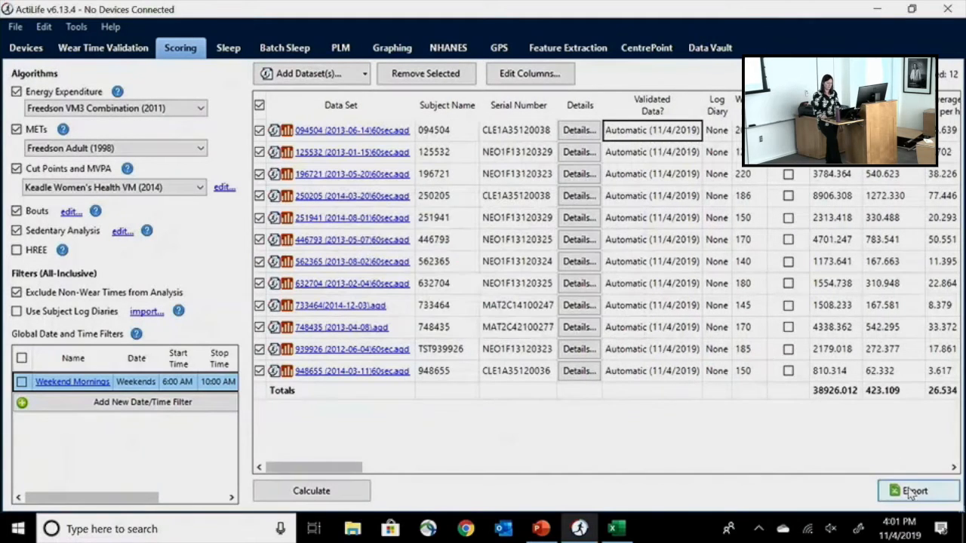
pyautogui.click(915, 492)
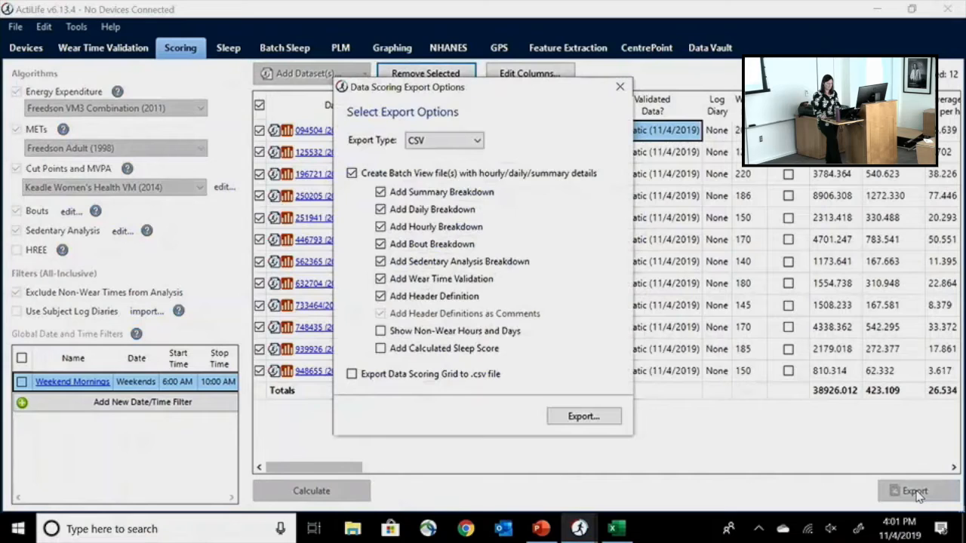
# - Exclude the hourly, bout and sedentary analysis breakdowns from the CSV batch view export
pyautogui.moveTo(522, 95); pyautogui.dragTo(575, 88)
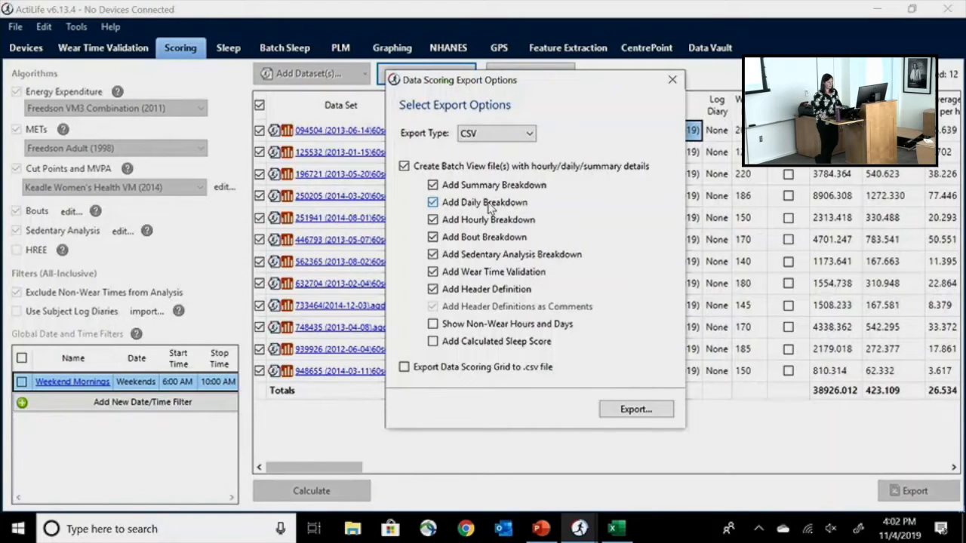
pyautogui.click(433, 237)
pyautogui.click(432, 219)
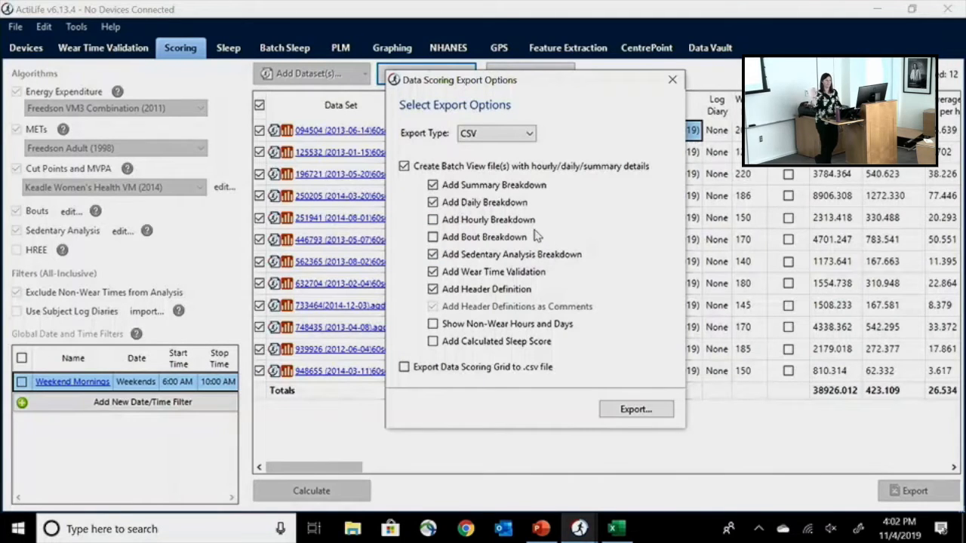
pyautogui.click(435, 258)
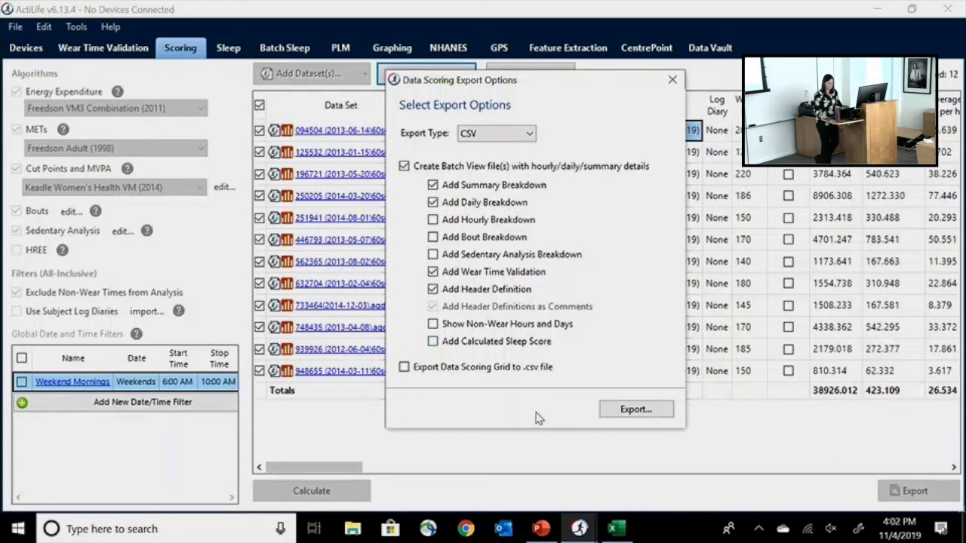
# - Start the export with these options and browse to the Desktop as the destination location
pyautogui.click(614, 417)
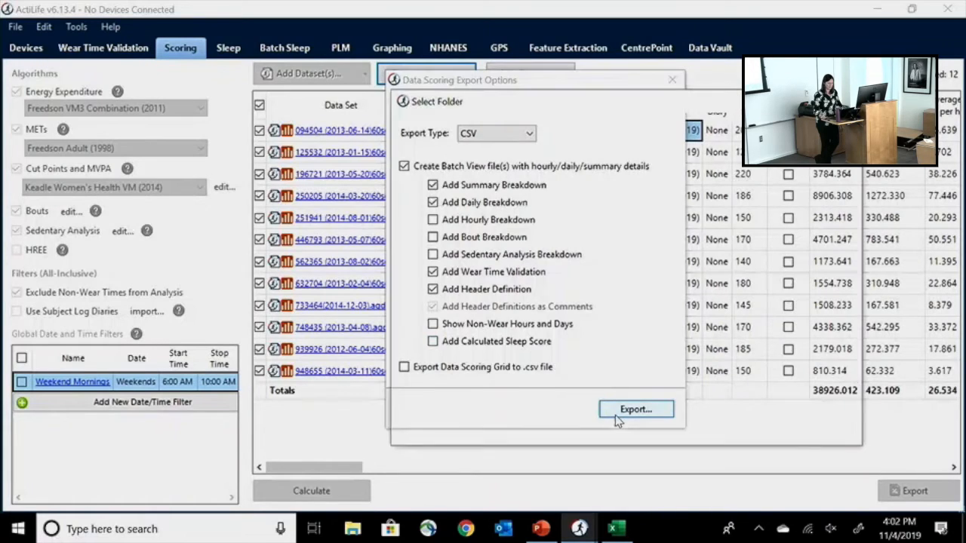
pyautogui.moveTo(639, 108); pyautogui.dragTo(655, 88)
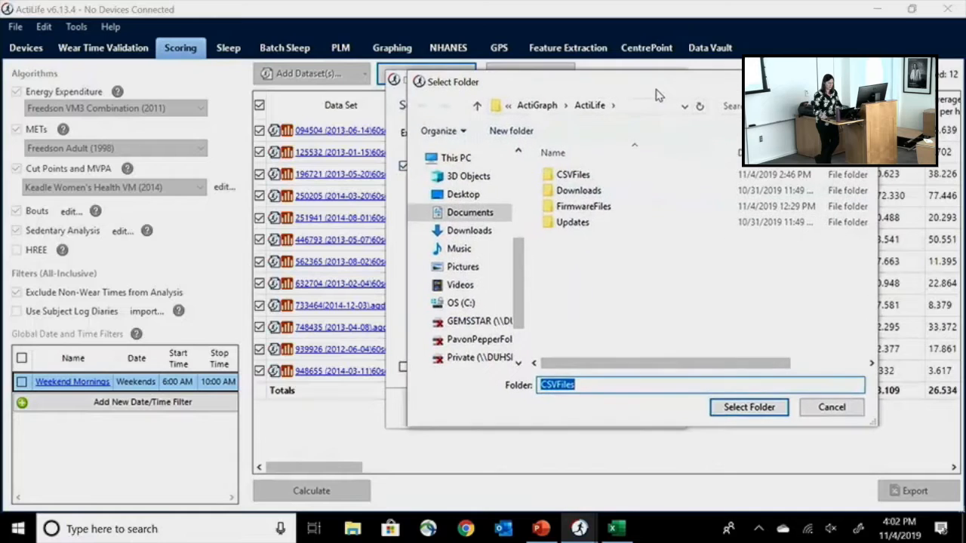
pyautogui.click(497, 198)
# - Try to export to a new Desktop folder named "test scoring"
pyautogui.click(583, 385)
pyautogui.press('BackSpace')
pyautogui.press('BackSpace')
pyautogui.press('BackSpace')
pyautogui.press('BackSpace')
pyautogui.write('tst')
pyautogui.press('BackSpace')
pyautogui.write('est scoring')
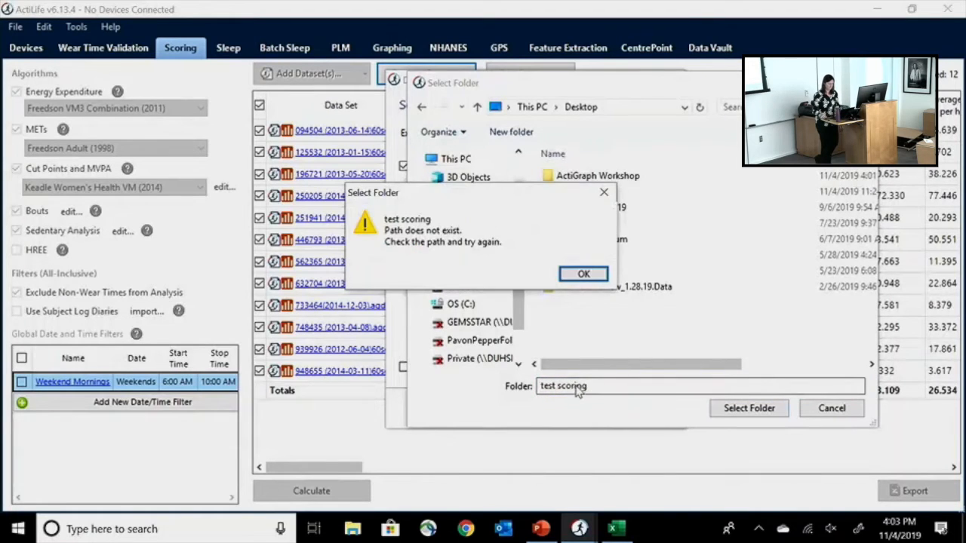
pyautogui.click(587, 274)
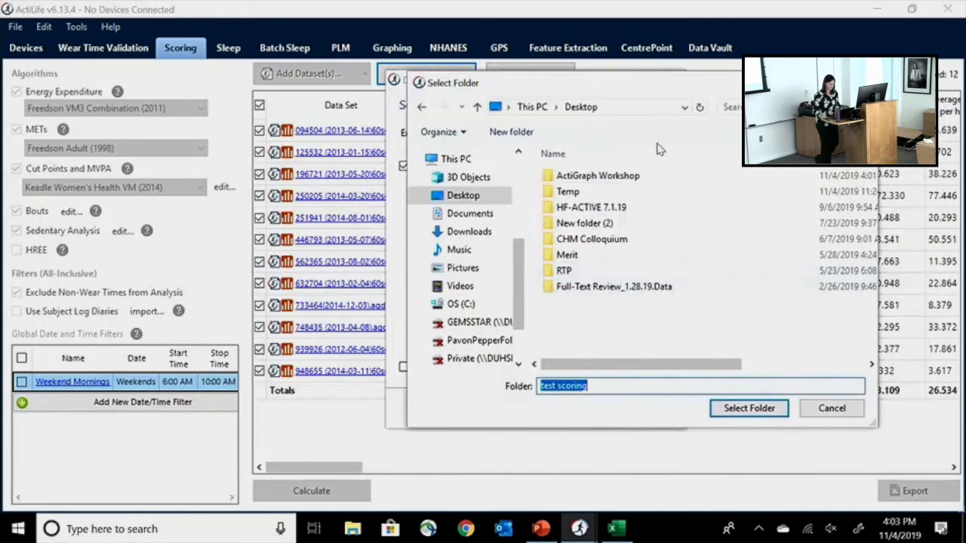
# - Export the batch CSV files into the ActiGraph Workshop folder on the Desktop
pyautogui.moveTo(519, 285); pyautogui.dragTo(519, 203)
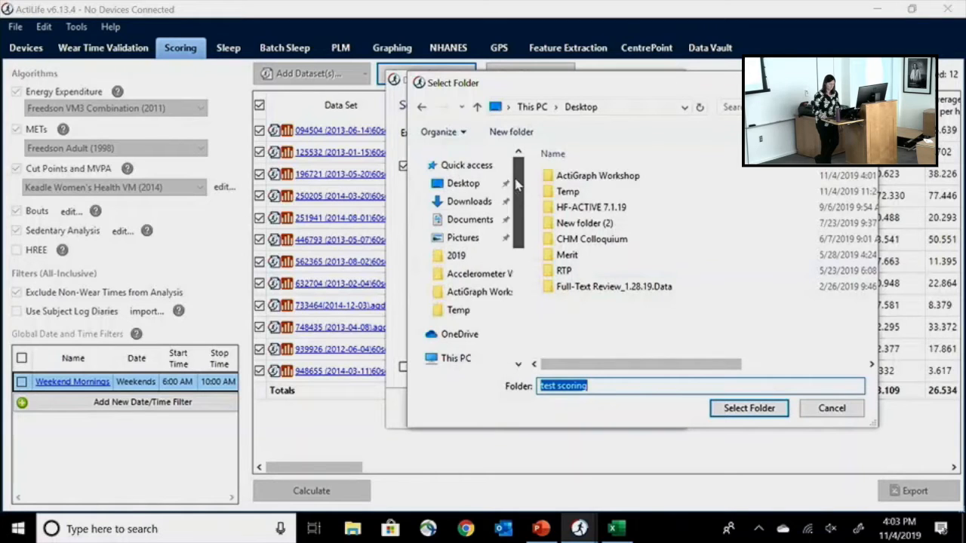
pyautogui.doubleClick(620, 179)
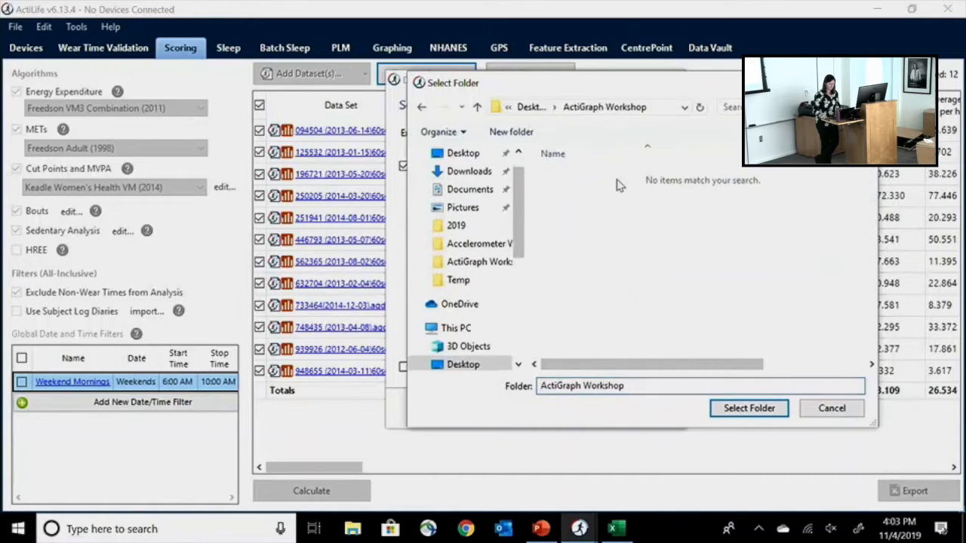
pyautogui.click(749, 409)
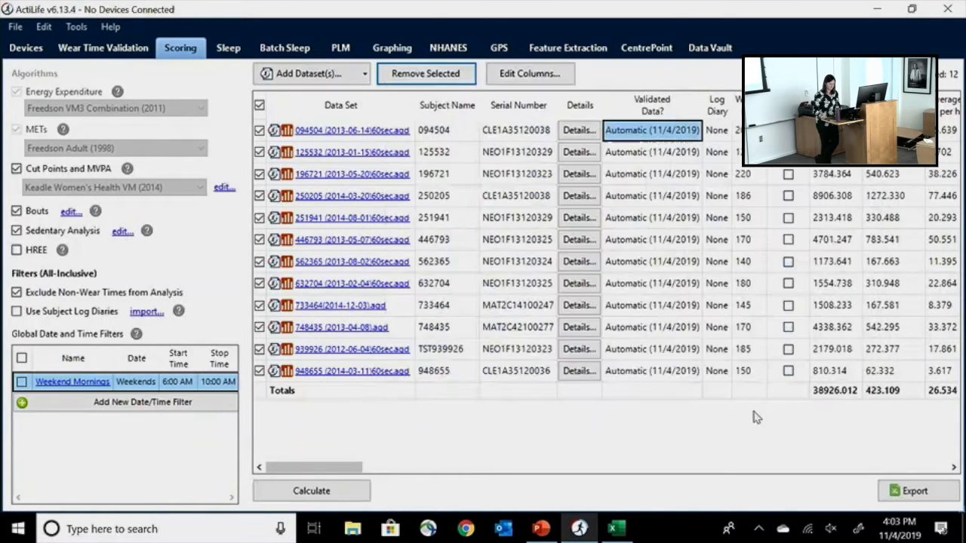
# - Open the ActiGraph Workshop folder full screen to examine the exported files, and return to ActiLife
pyautogui.click(890, 498)
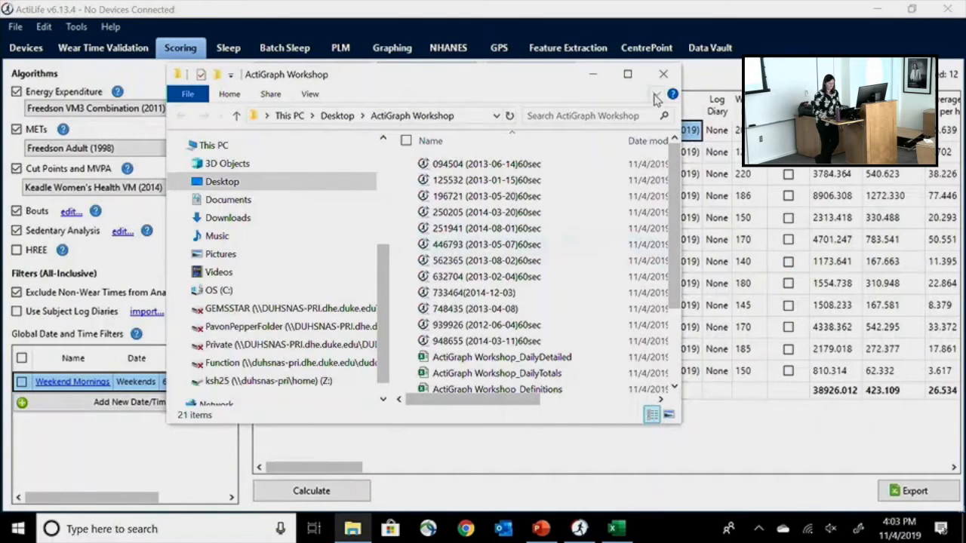
pyautogui.click(627, 73)
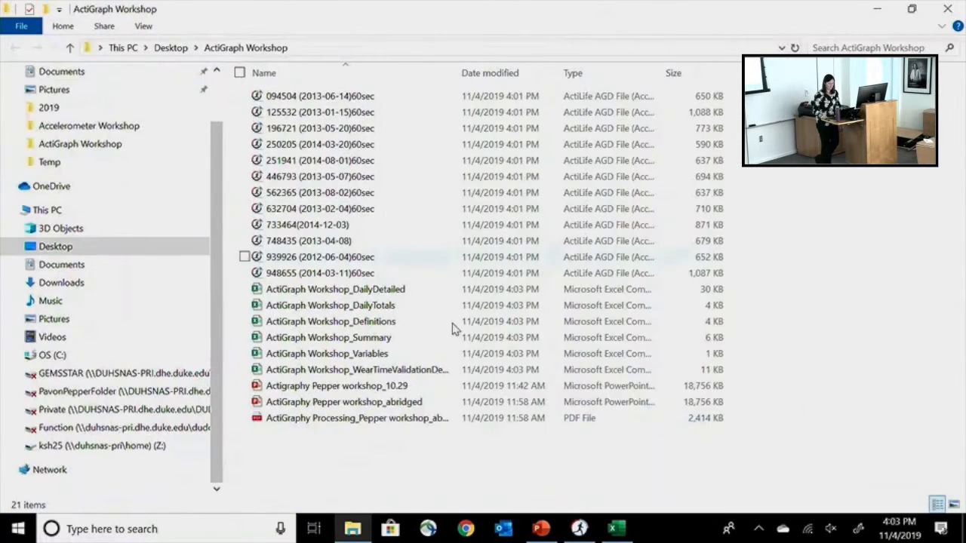
pyautogui.click(887, 7)
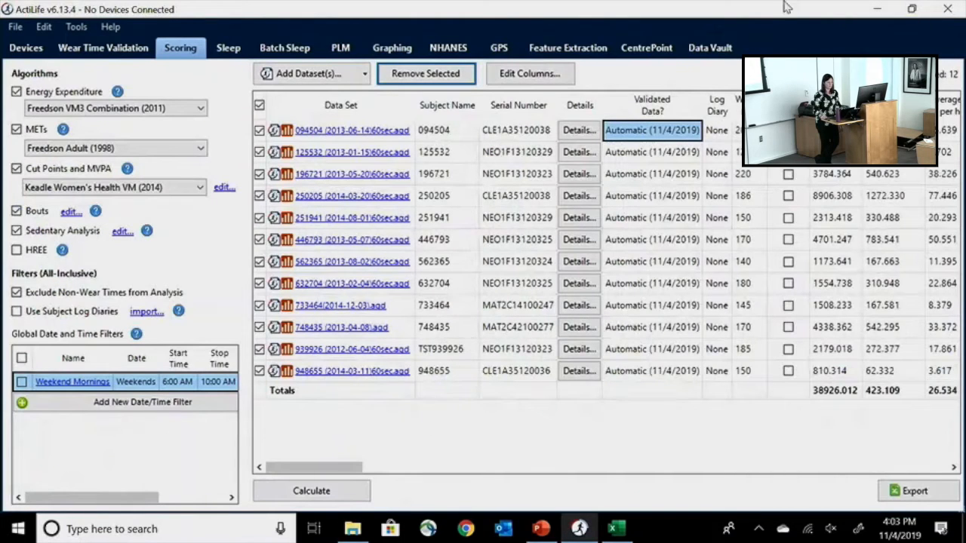
# - Export the scored datasets again as CSV batch view files into the ActiGraph Workshop folder on the Desktop
pyautogui.click(913, 490)
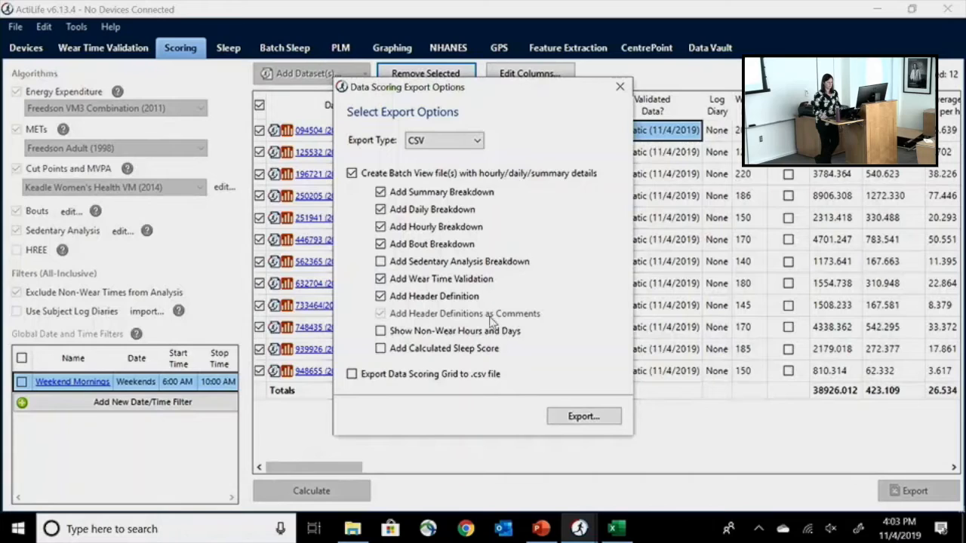
pyautogui.click(582, 415)
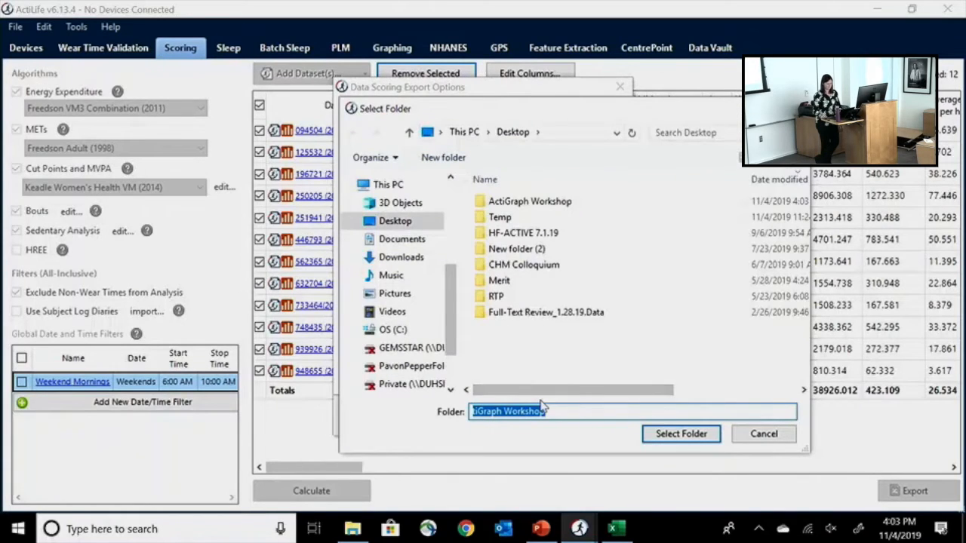
pyautogui.write('test')
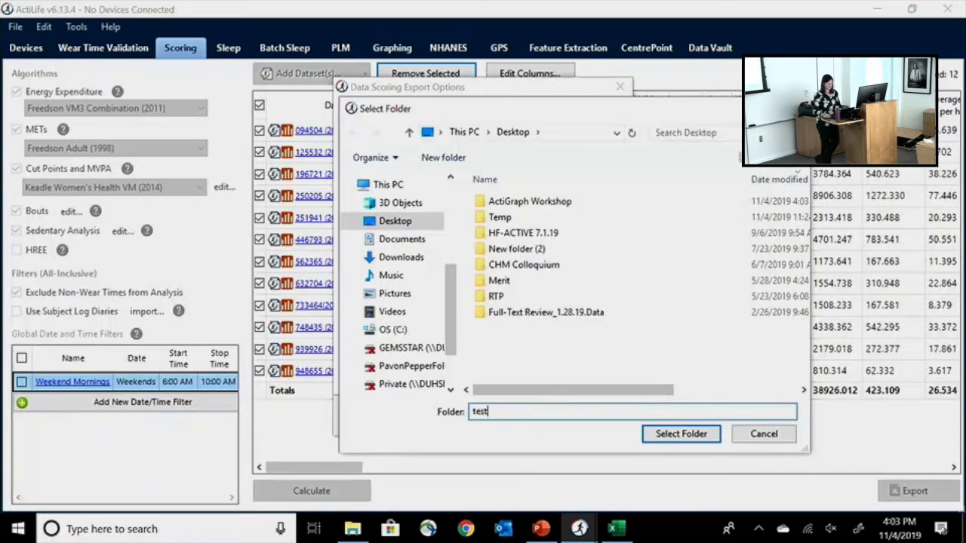
pyautogui.click(562, 204)
pyautogui.doubleClick(563, 203)
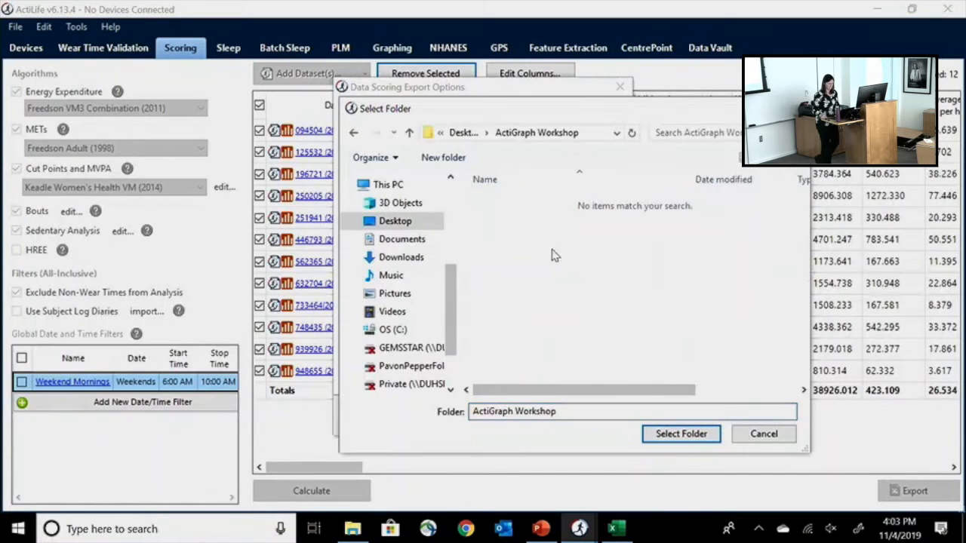
pyautogui.click(674, 434)
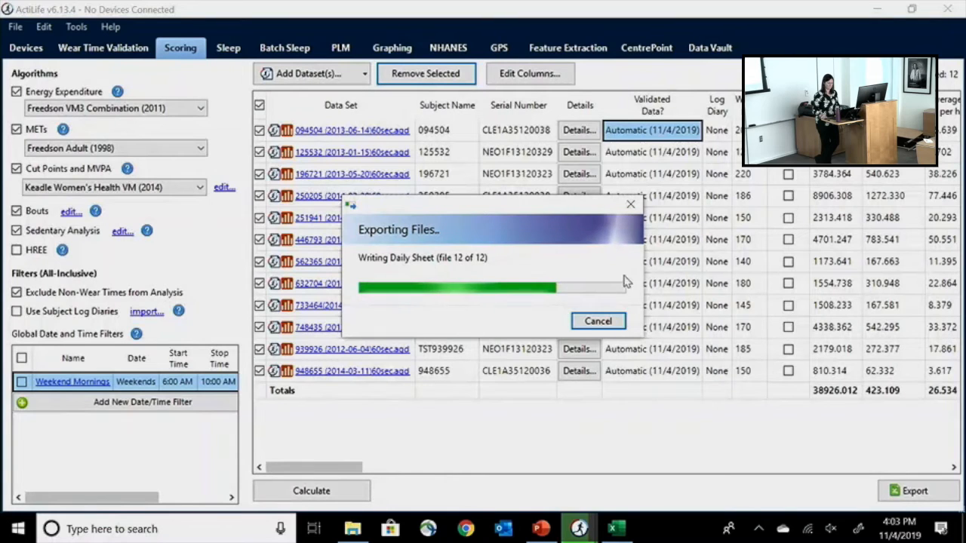
# - Bring up the ActiGraph Workshop folder full screen and widen its Name column to read the full exported file names
pyautogui.click(616, 532)
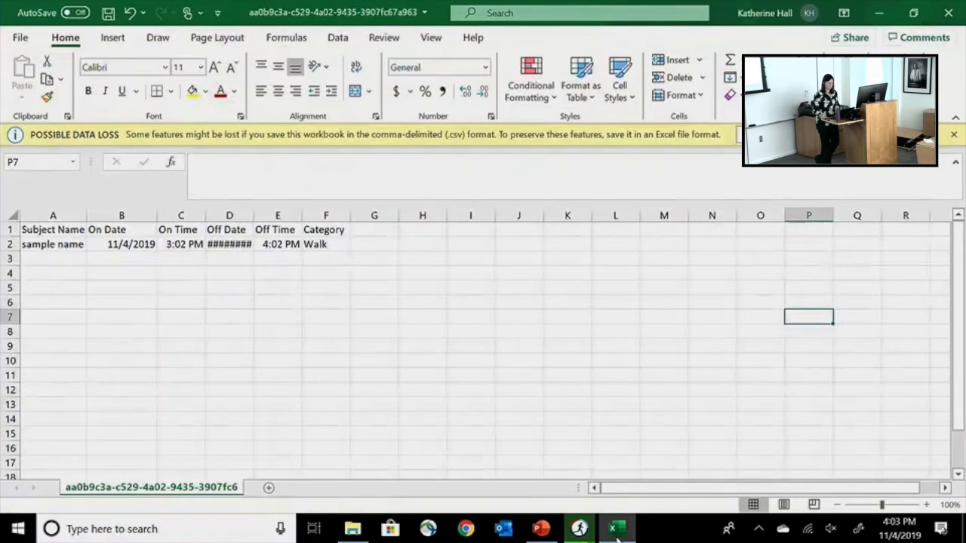
pyautogui.click(580, 530)
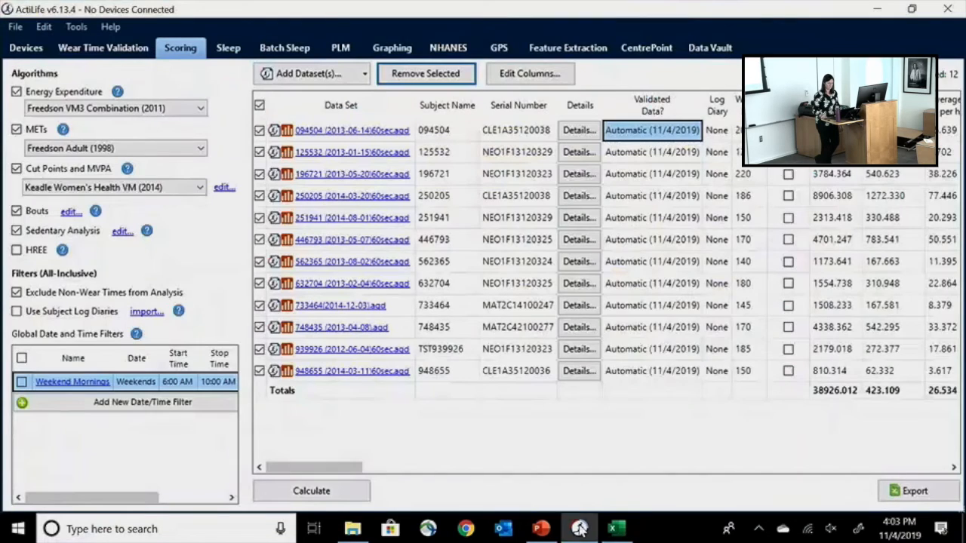
pyautogui.click(875, 7)
pyautogui.click(875, 8)
pyautogui.click(875, 8)
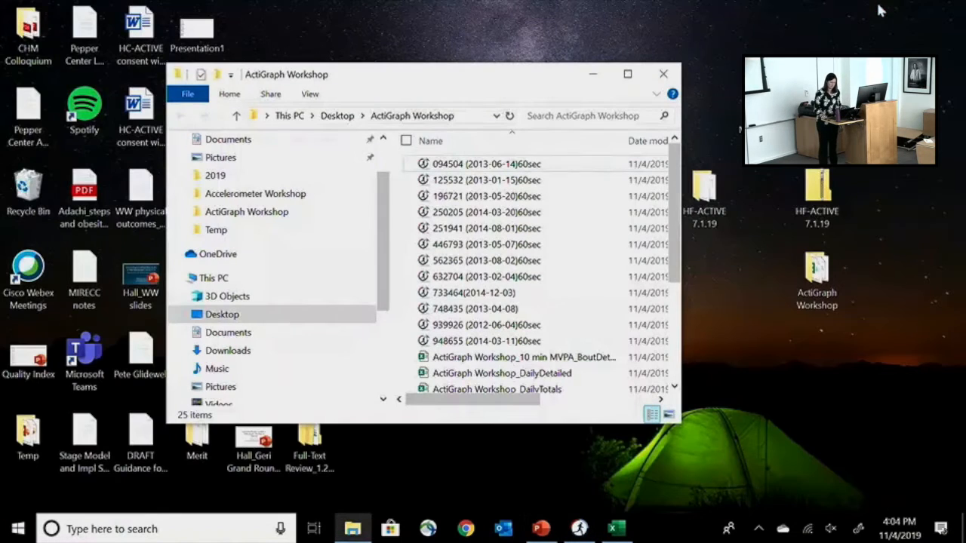
pyautogui.click(818, 279)
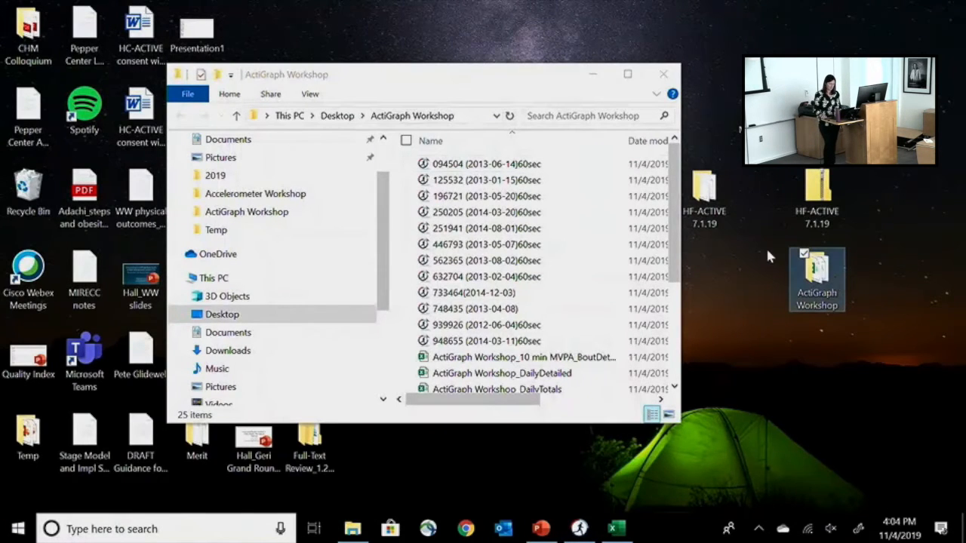
pyautogui.click(628, 74)
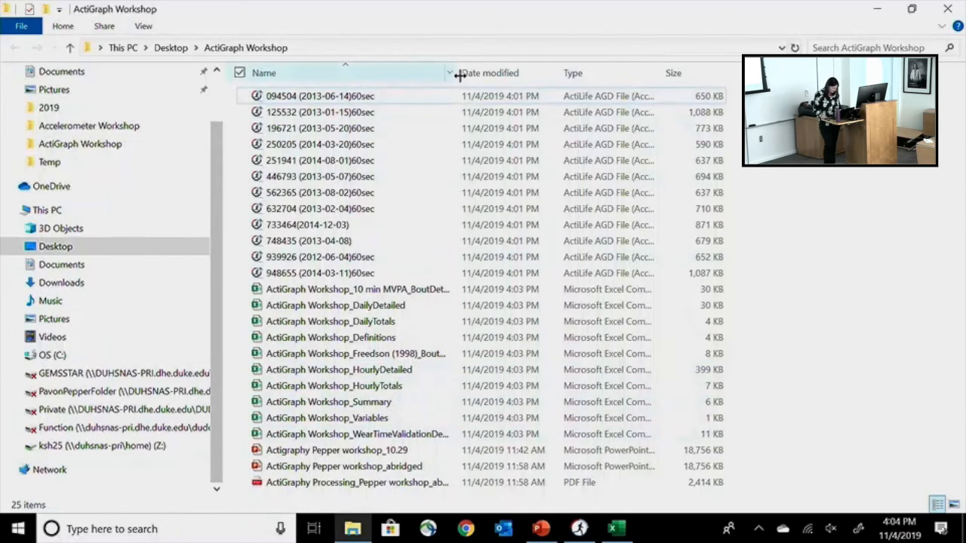
pyautogui.moveTo(467, 73); pyautogui.dragTo(634, 76)
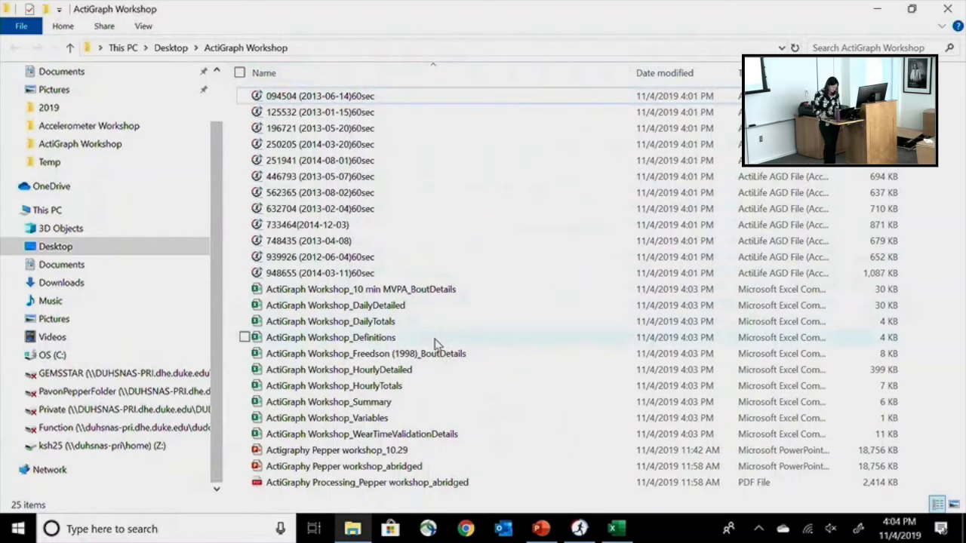
# - Open the ActiGraph Workshop_Summary file in Excel, examine the summary results per subject, and close it
pyautogui.doubleClick(418, 402)
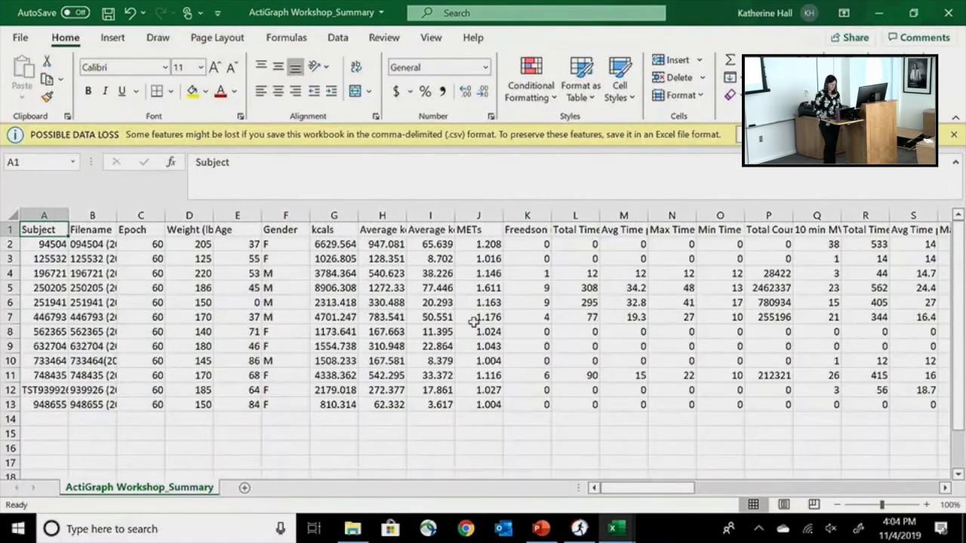
pyautogui.click(473, 321)
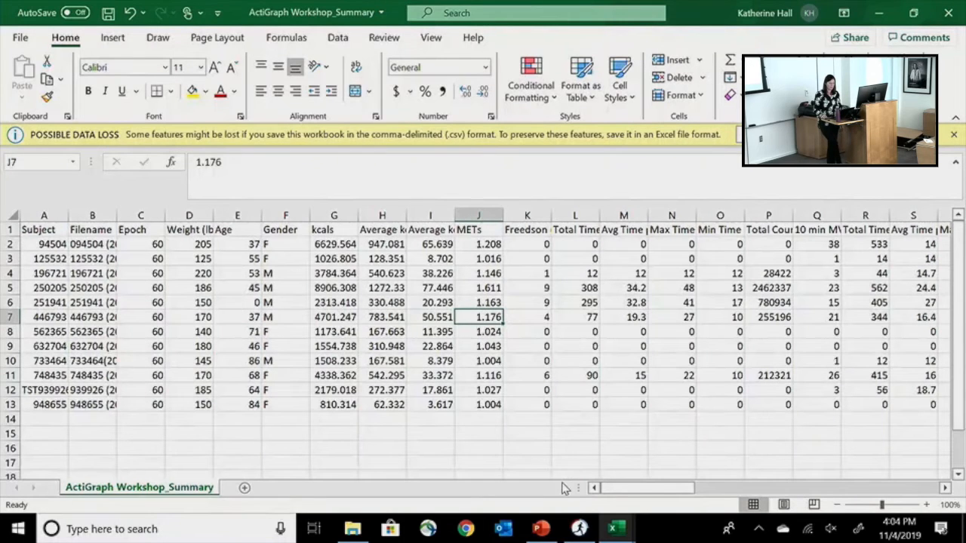
pyautogui.moveTo(647, 492); pyautogui.dragTo(360, 443)
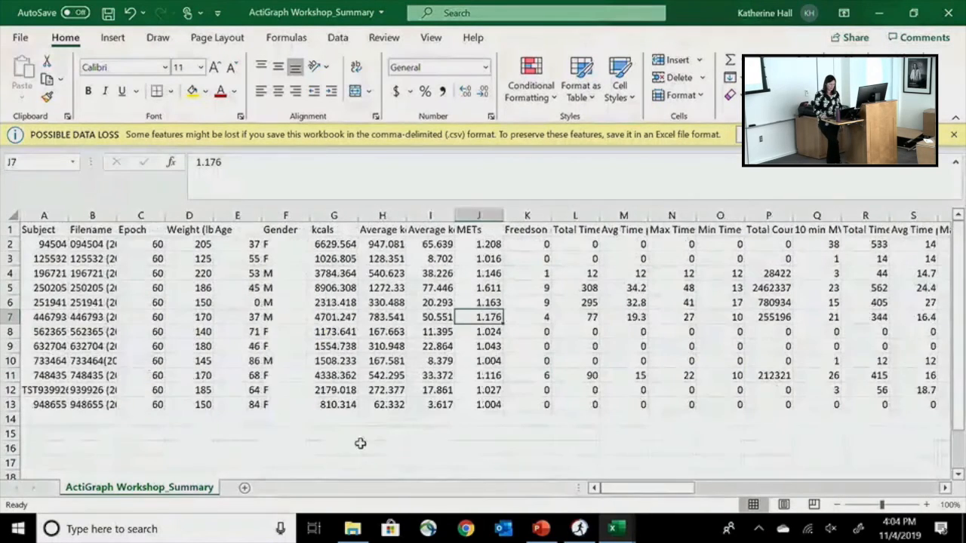
pyautogui.click(937, 14)
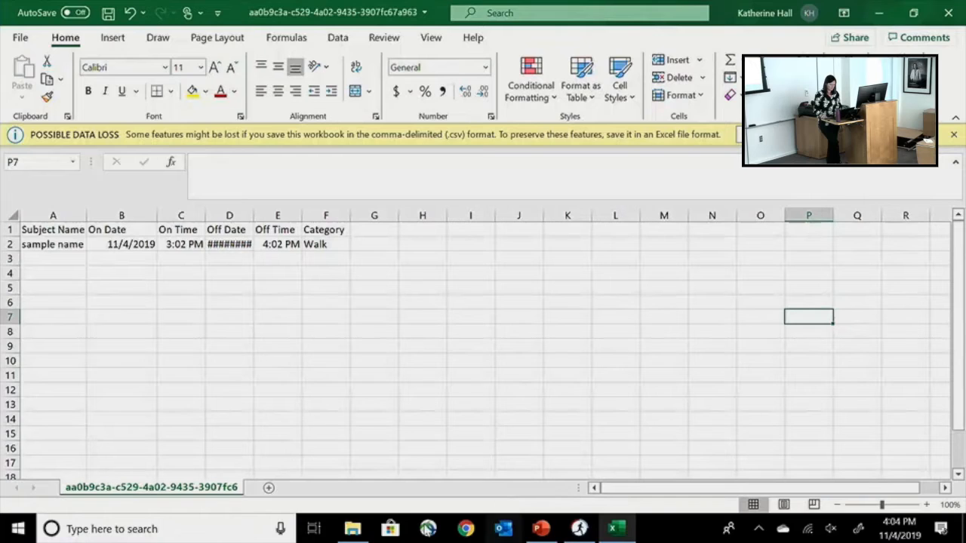
# - Open ActiGraph Workshop_Variables from the folder, examine the algorithms and bout parameters used, and close it
pyautogui.click(361, 534)
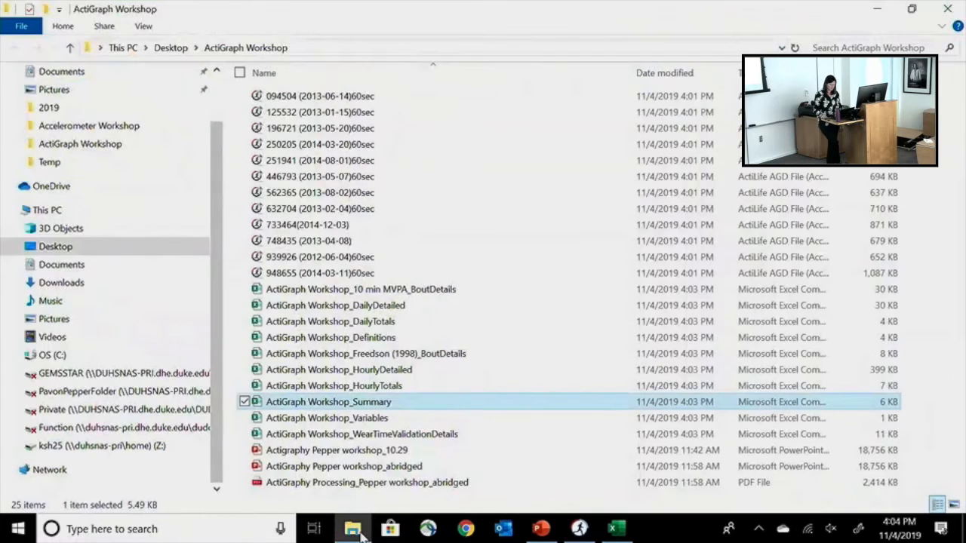
pyautogui.doubleClick(368, 421)
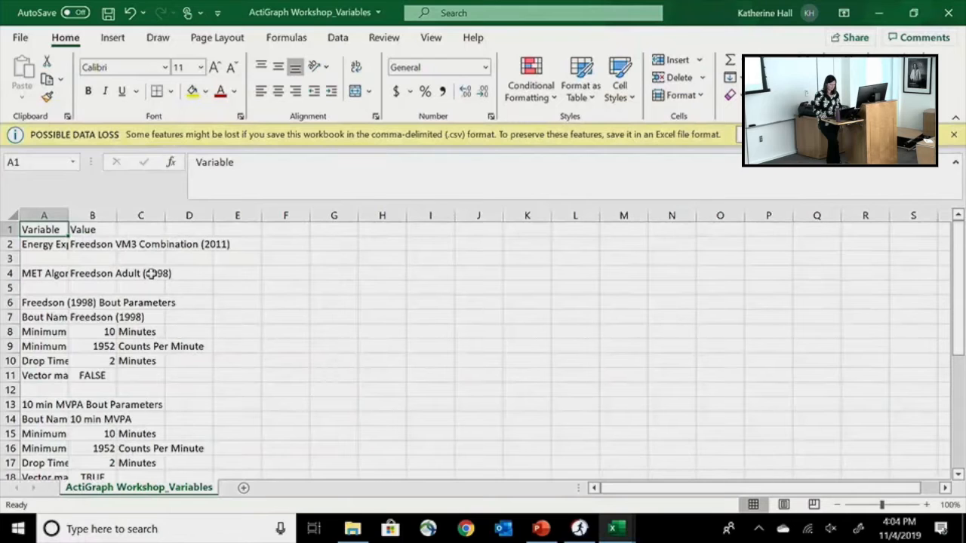
pyautogui.moveTo(955, 243)
pyautogui.mouseDown()
pyautogui.moveTo(949, 379)
pyautogui.moveTo(955, 233)
pyautogui.mouseUp()
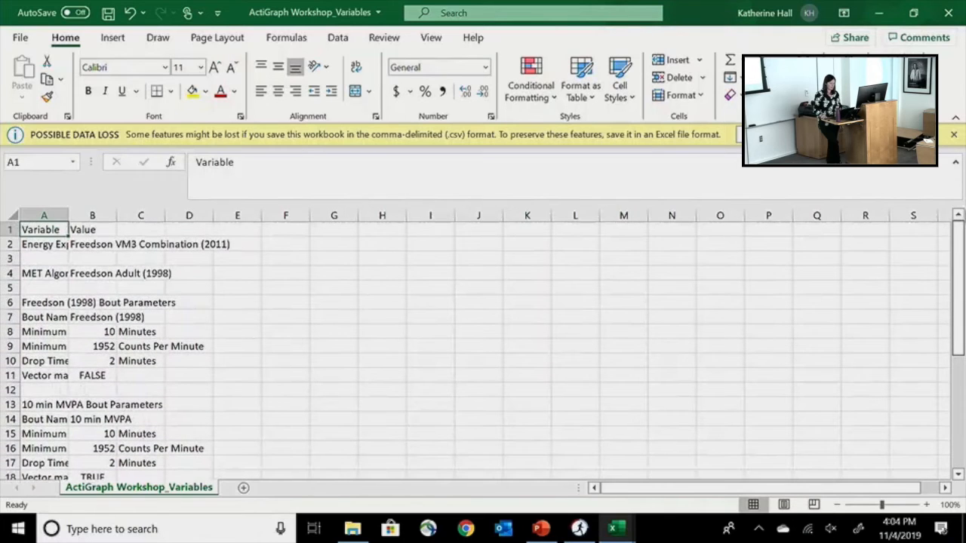
pyautogui.click(952, 11)
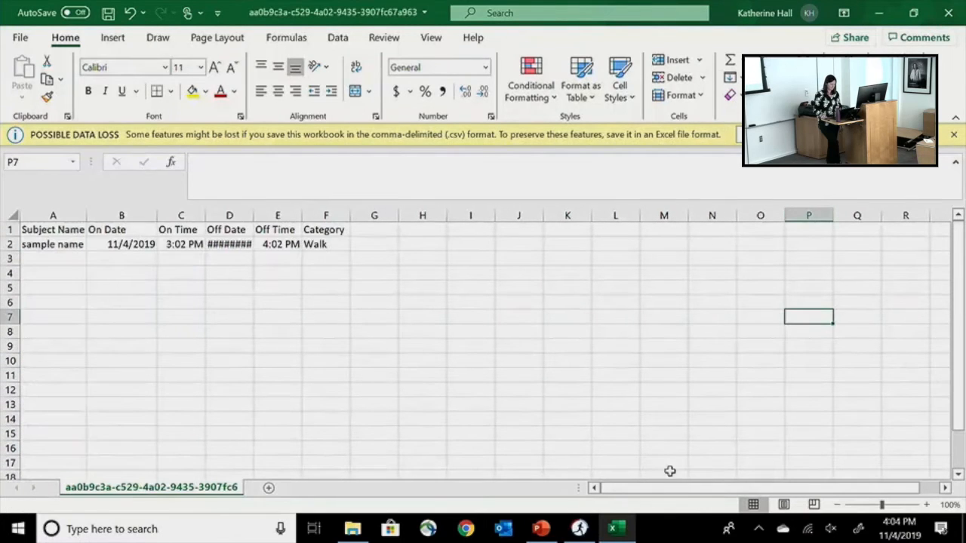
# - Open ActiGraph Workshop_HourlyDetailed from the folder, examine the subject, hour and day-of-week columns, and close it
pyautogui.click(356, 531)
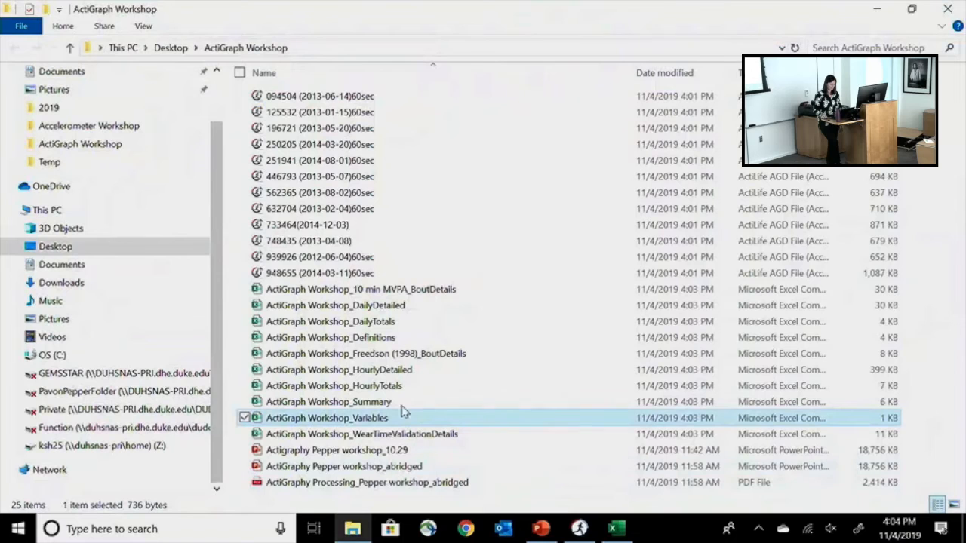
pyautogui.doubleClick(405, 373)
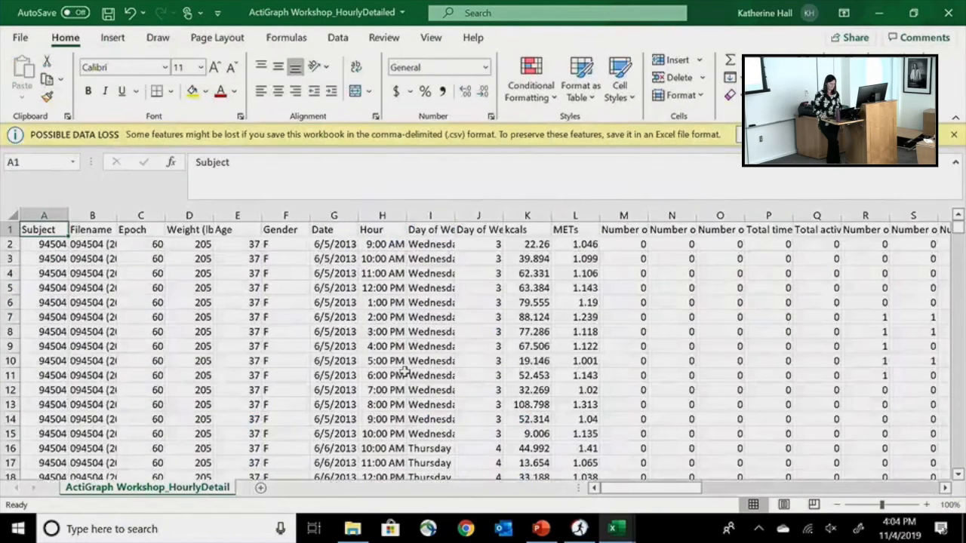
pyautogui.click(58, 248)
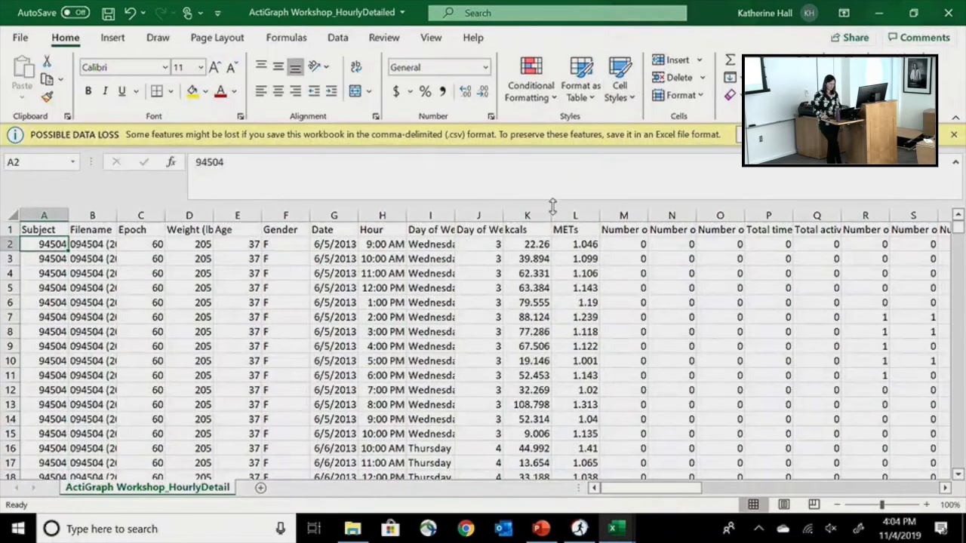
pyautogui.click(385, 245)
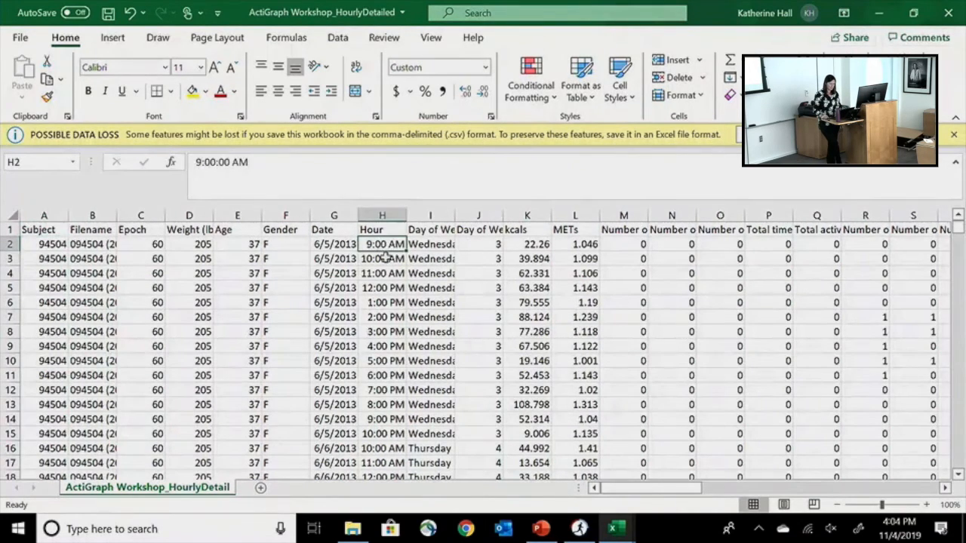
pyautogui.click(383, 259)
pyautogui.click(444, 242)
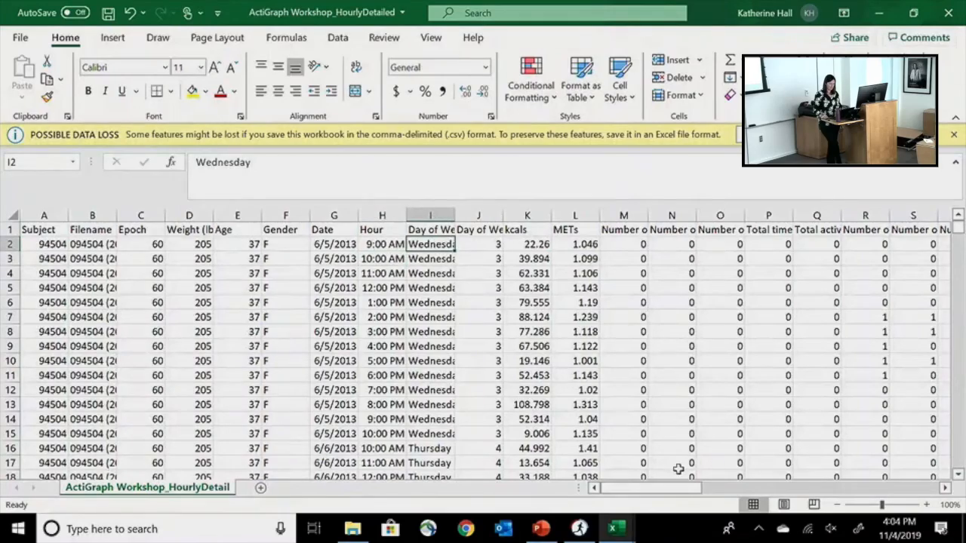
pyautogui.moveTo(679, 488); pyautogui.dragTo(640, 472)
pyautogui.click(669, 315)
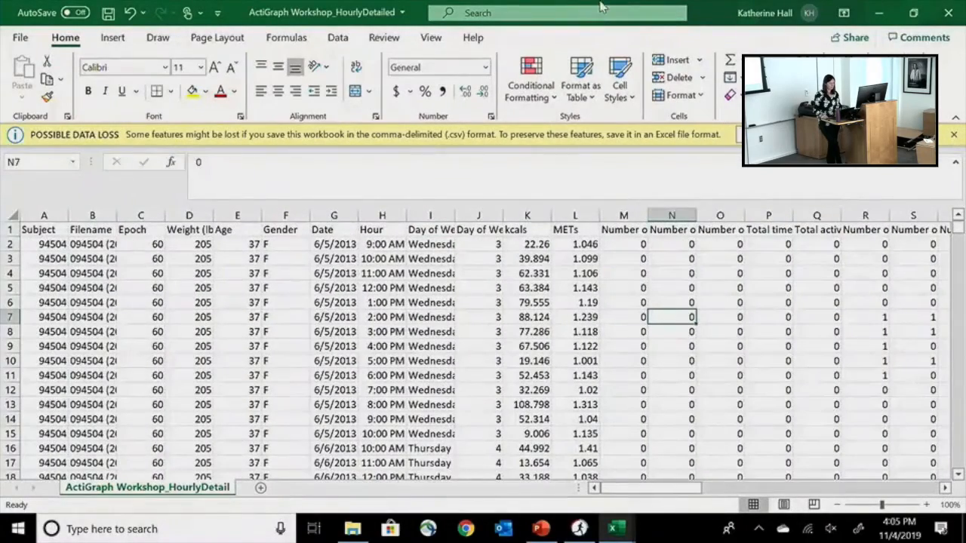
pyautogui.click(731, 8)
pyautogui.click(702, 12)
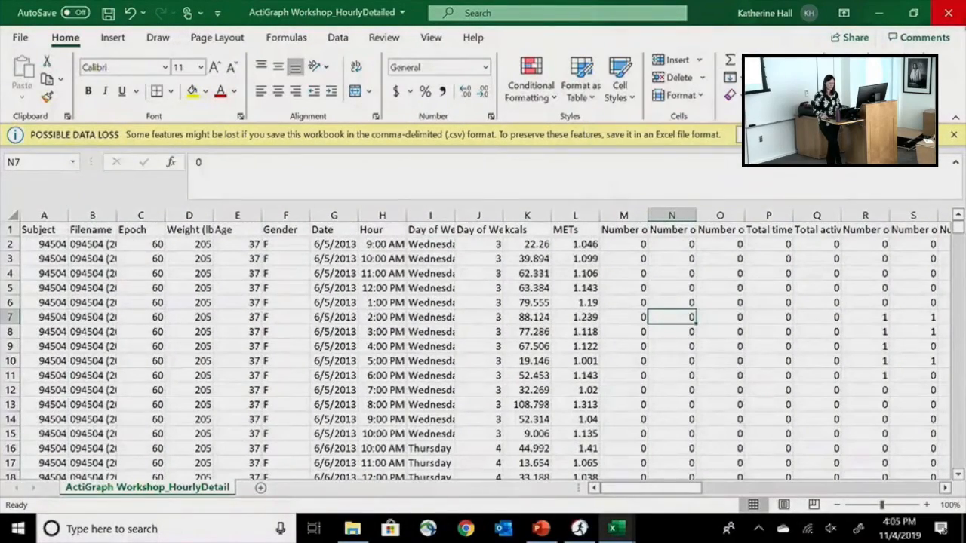
pyautogui.click(948, 15)
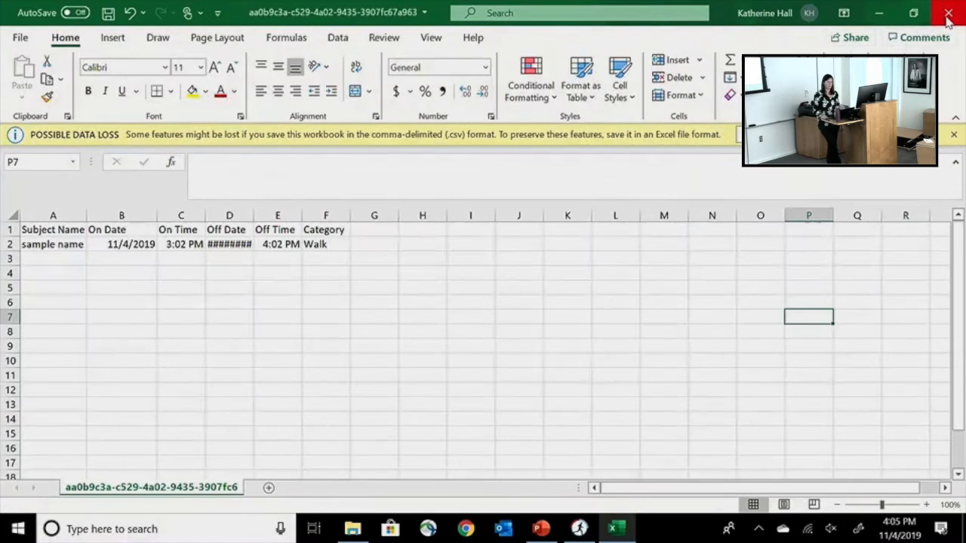
# - Return to ActiLife briefly and switch to the PowerPoint workshop presentation at the Batch Exporting slide
pyautogui.click(580, 529)
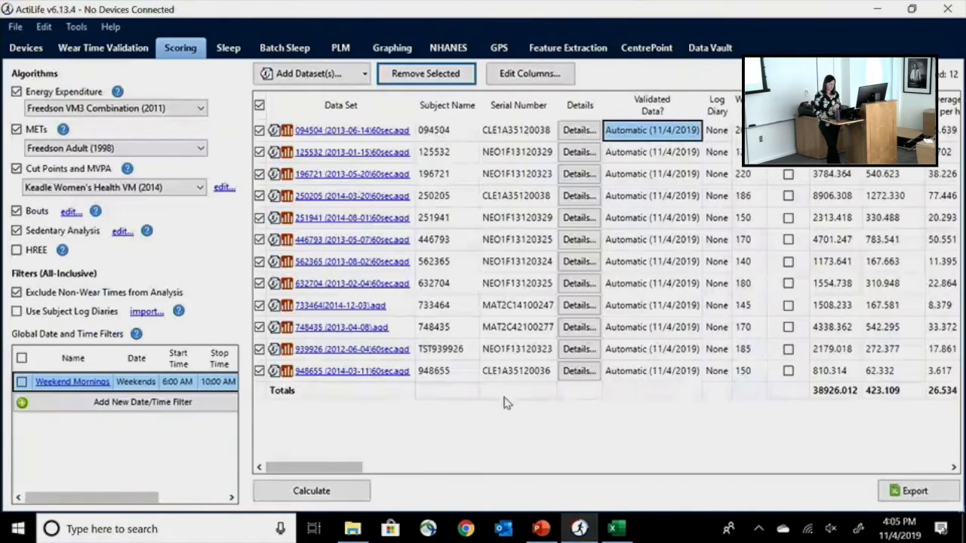
pyautogui.click(541, 531)
pyautogui.click(847, 419)
pyautogui.click(891, 433)
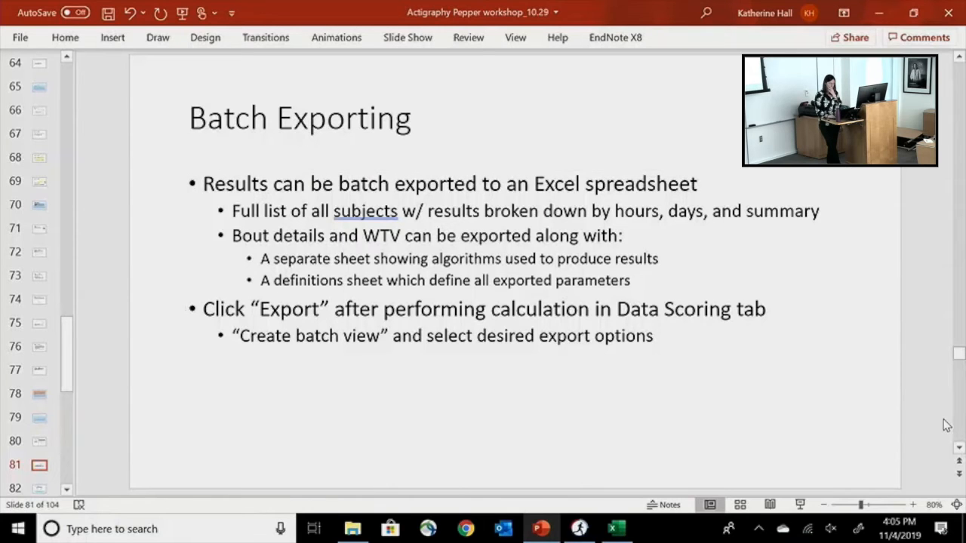